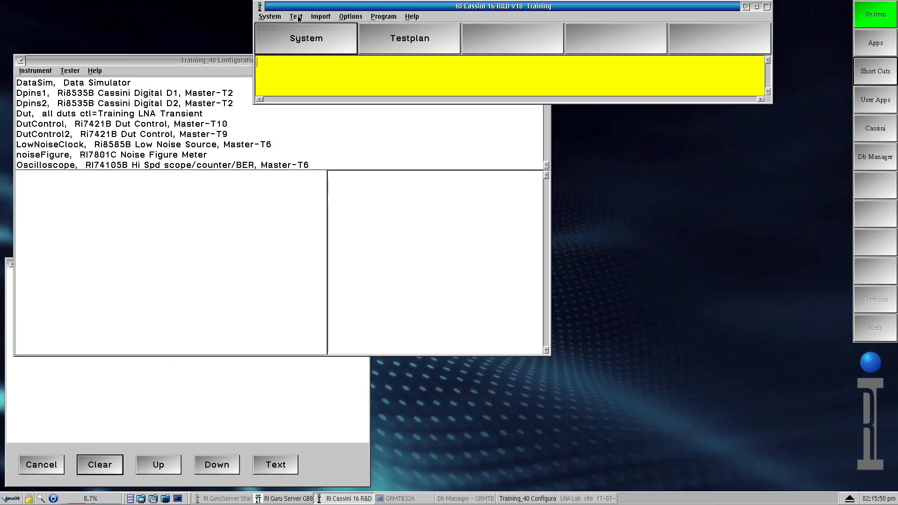
# Step: Create a new empty test plan and place its window so it overlaps the right part of the Training_40 configuration window
pyautogui.click(298, 18)
pyautogui.click(301, 24)
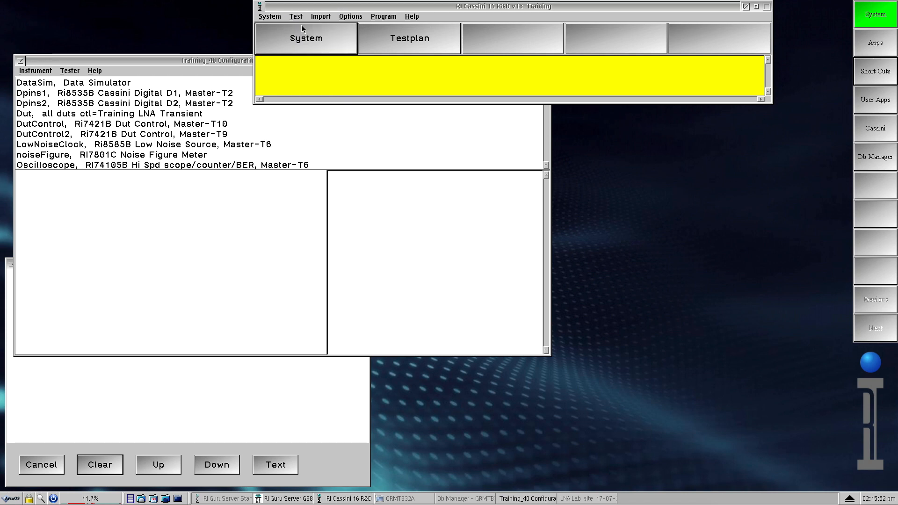
pyautogui.click(304, 251)
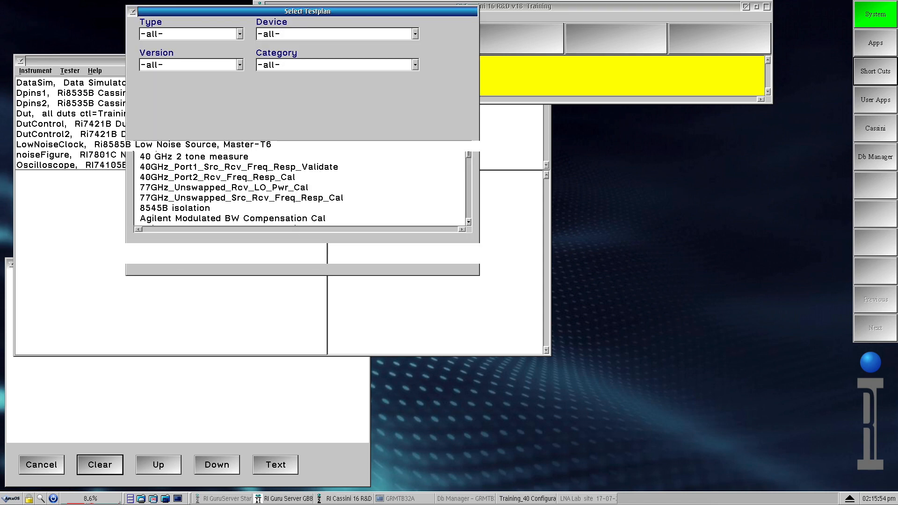
pyautogui.moveTo(454, 210); pyautogui.dragTo(496, 66)
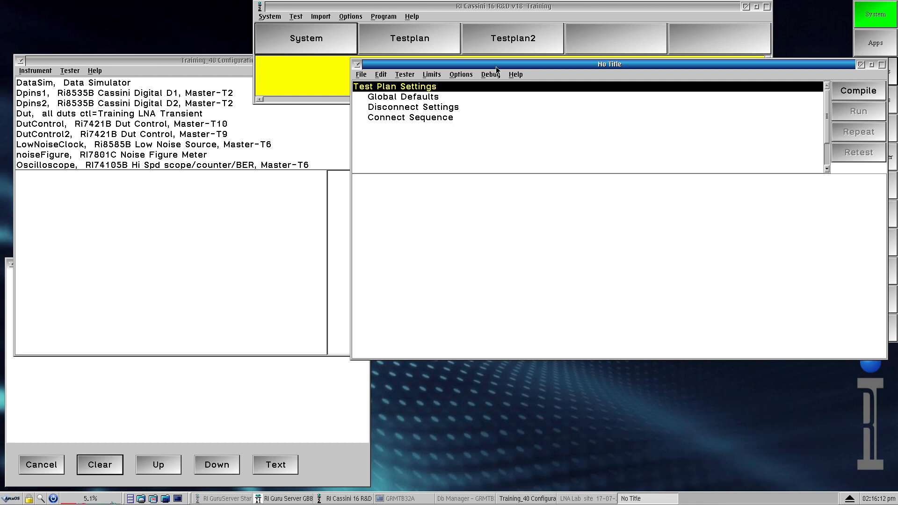
# Step: Open the Training_40 tester editor from the new test plan and move it over the lower part of the configuration window
pyautogui.click(405, 74)
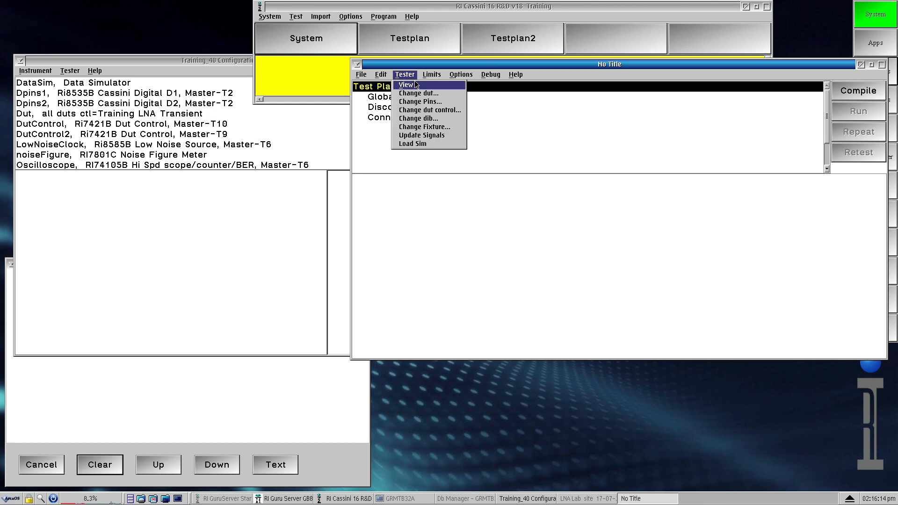
pyautogui.click(416, 88)
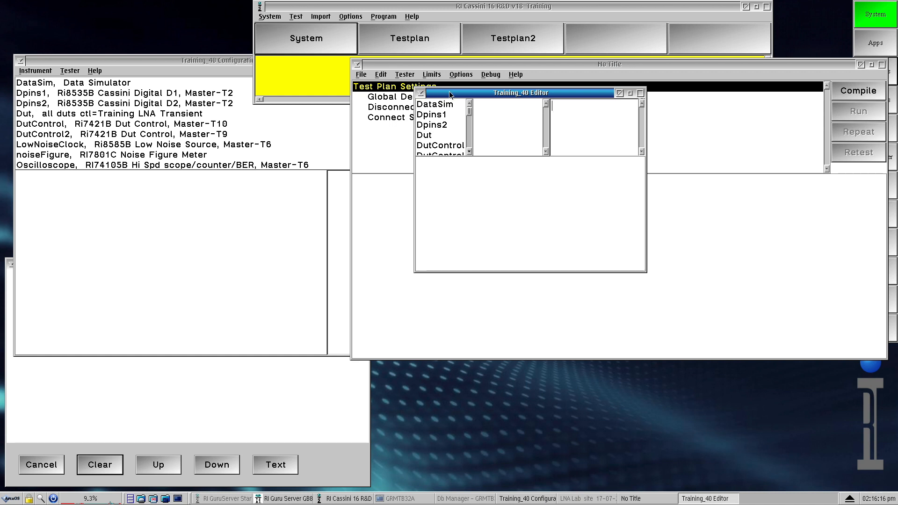
pyautogui.moveTo(450, 91); pyautogui.dragTo(113, 283)
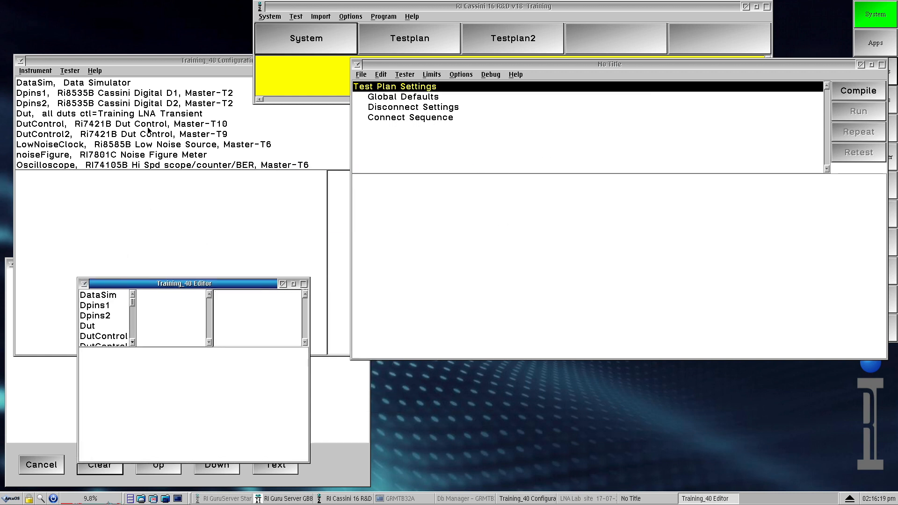
# Step: Open another Training_40 tester editor from the configuration window, move it up, and enlarge it
pyautogui.click(152, 60)
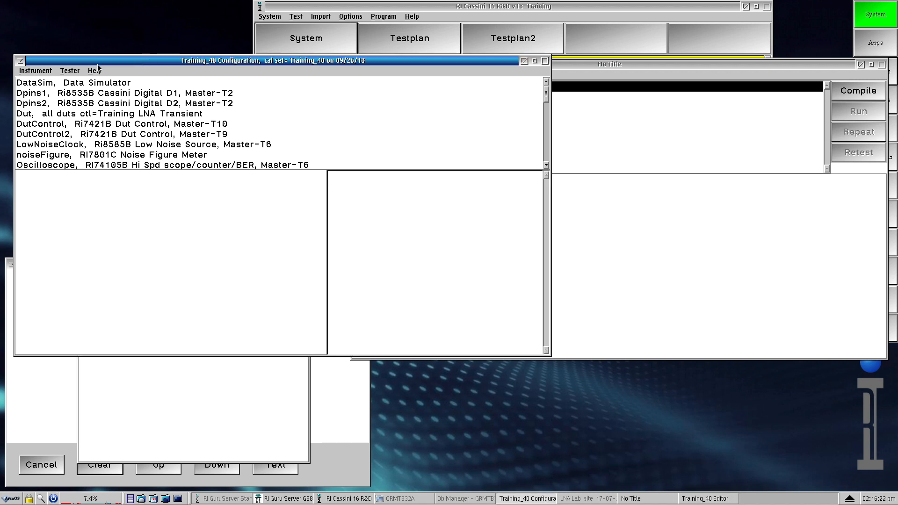
pyautogui.click(70, 70)
pyautogui.click(81, 102)
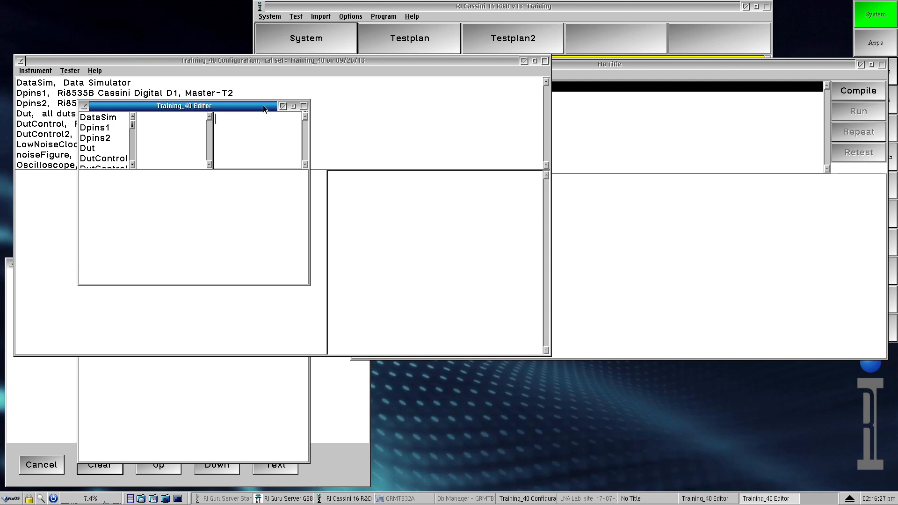
pyautogui.moveTo(250, 106); pyautogui.dragTo(271, 73)
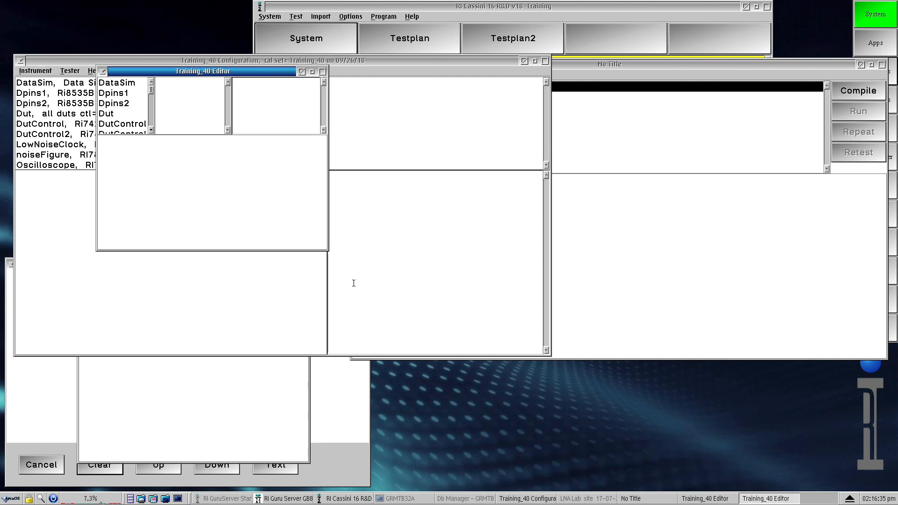
pyautogui.moveTo(326, 251); pyautogui.dragTo(418, 372)
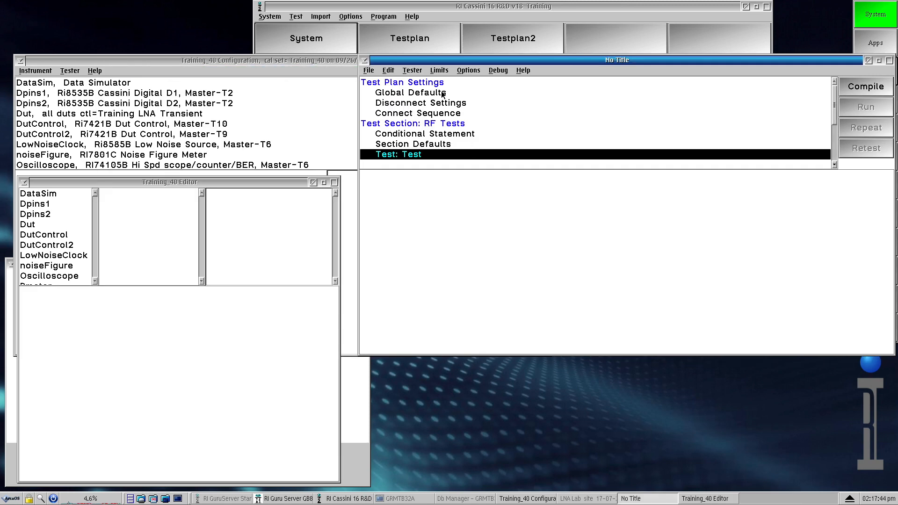
# Step: Paste a second Device Power 5 button onto the Test page and deselect Device Power 5 in the tester editor
pyautogui.click(441, 93)
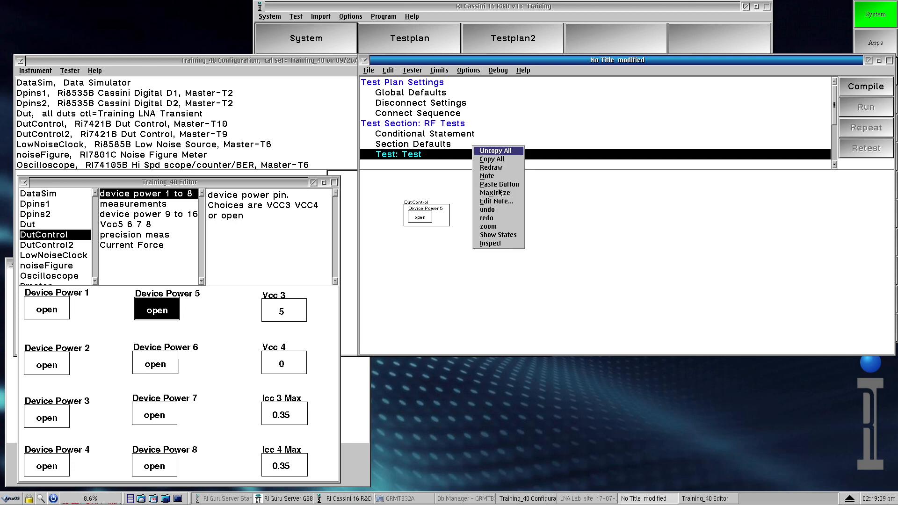
pyautogui.click(502, 190)
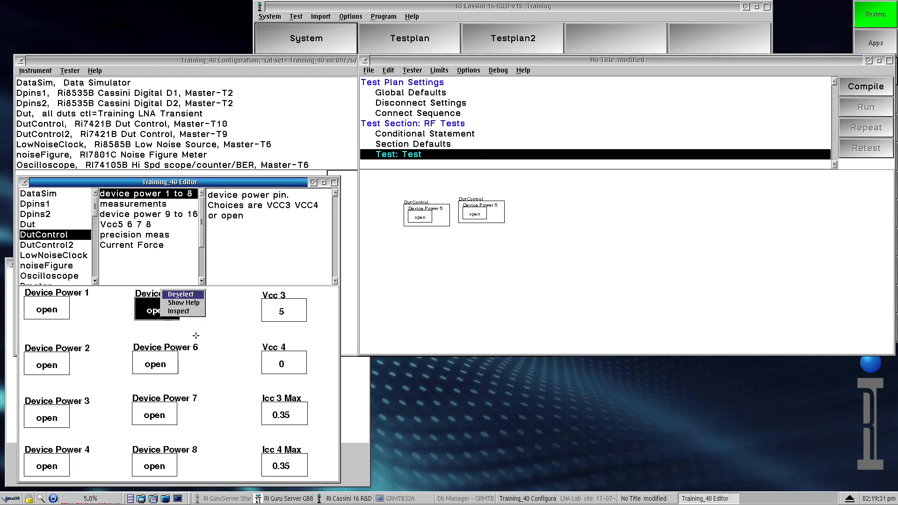
pyautogui.click(224, 340)
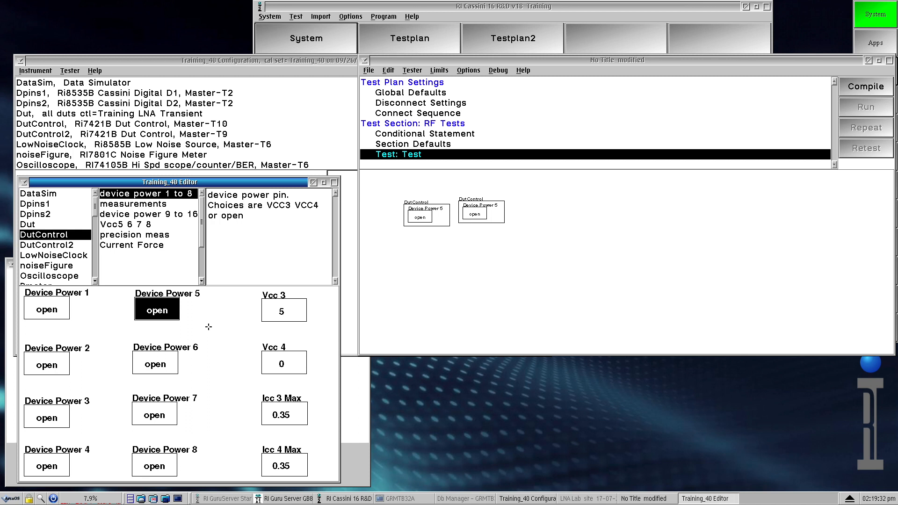
pyautogui.rightClick(176, 309)
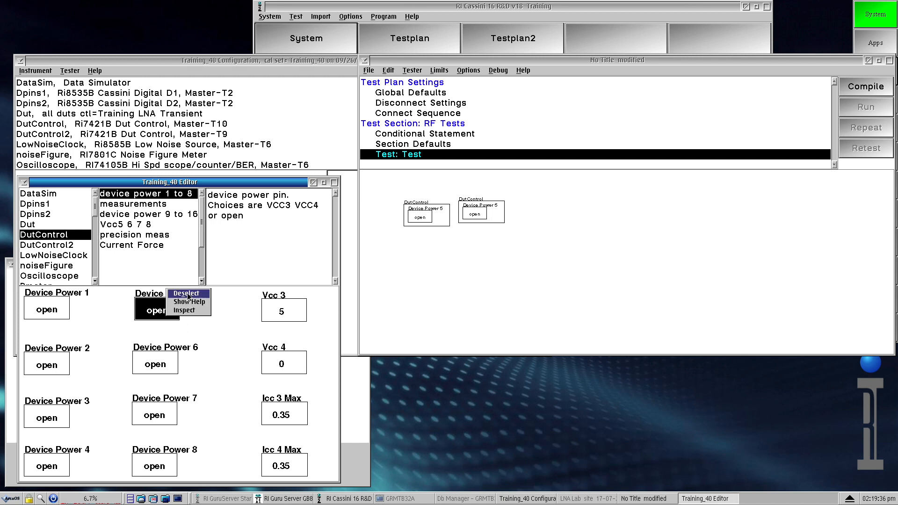
pyautogui.click(187, 294)
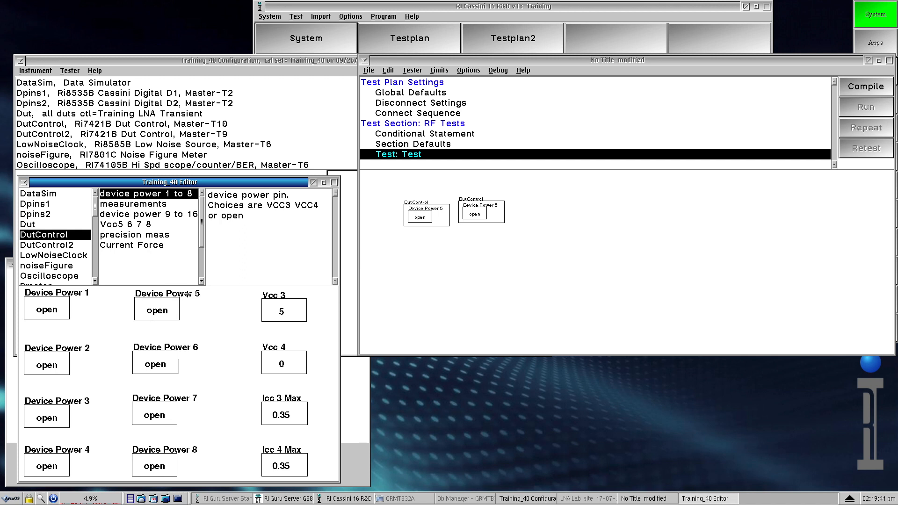
# Step: Copy Device Power 5 from the tester editor into a second row of two buttons on the Test page, and deselect the source
pyautogui.keyDown('ctrl'); pyautogui.click(169, 313); pyautogui.keyUp('ctrl')
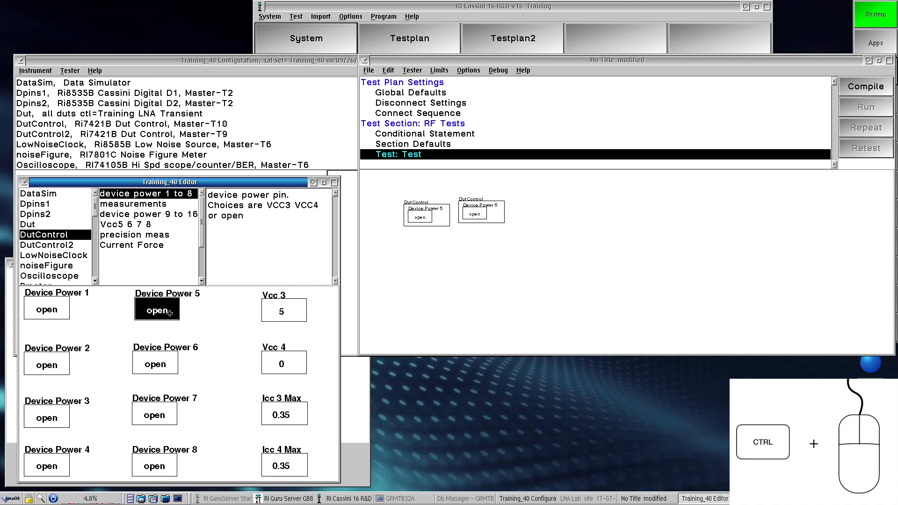
pyautogui.click(437, 259)
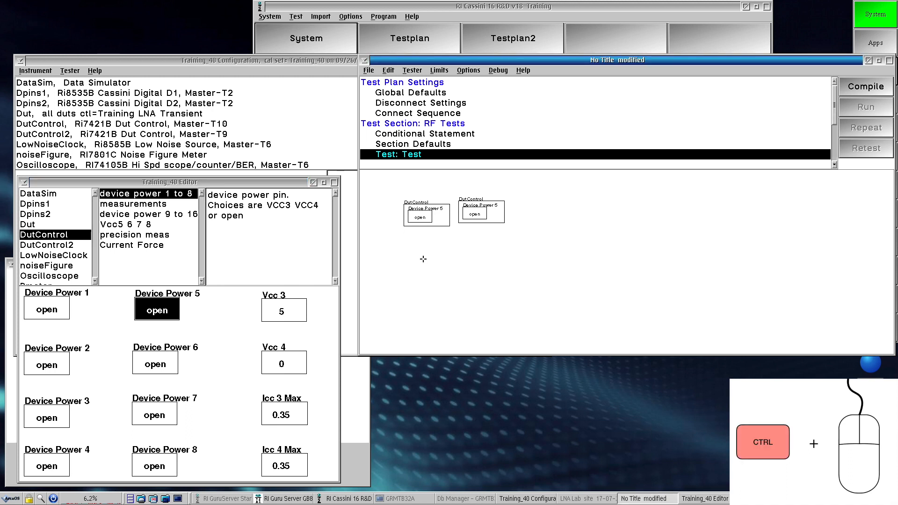
pyautogui.keyDown('ctrl'); pyautogui.click(423, 259); pyautogui.keyUp('ctrl')
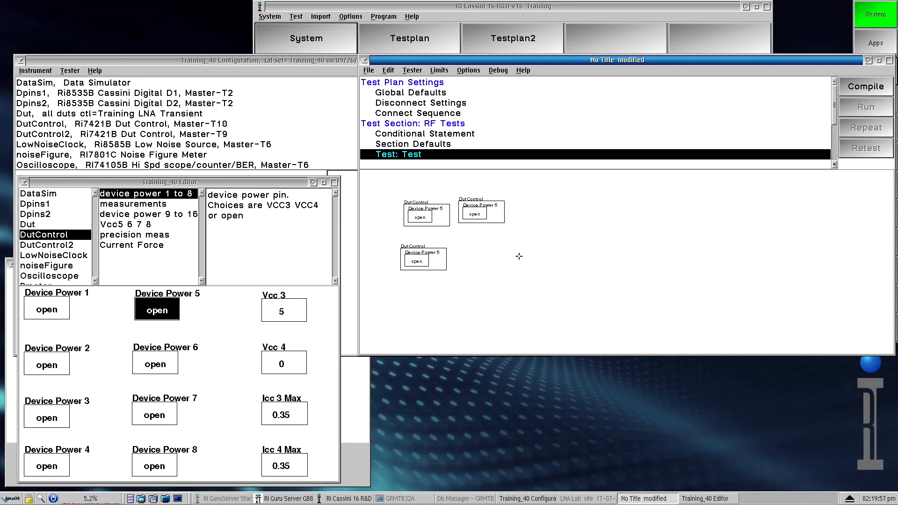
pyautogui.keyDown('ctrl'); pyautogui.click(487, 255); pyautogui.keyUp('ctrl')
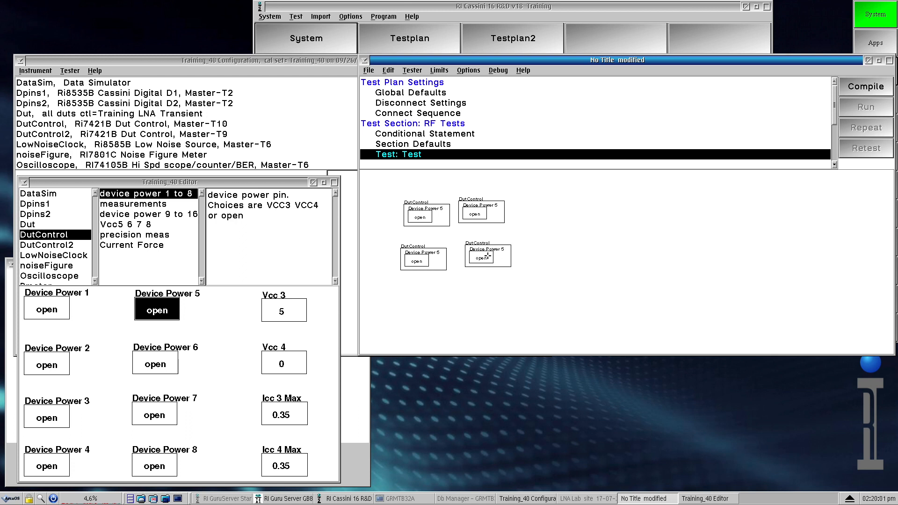
pyautogui.click(174, 310)
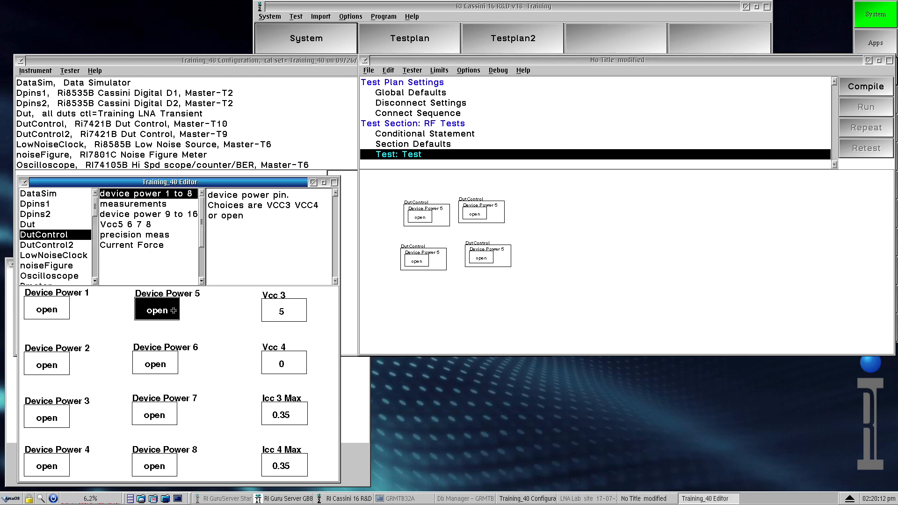
pyautogui.click(208, 318)
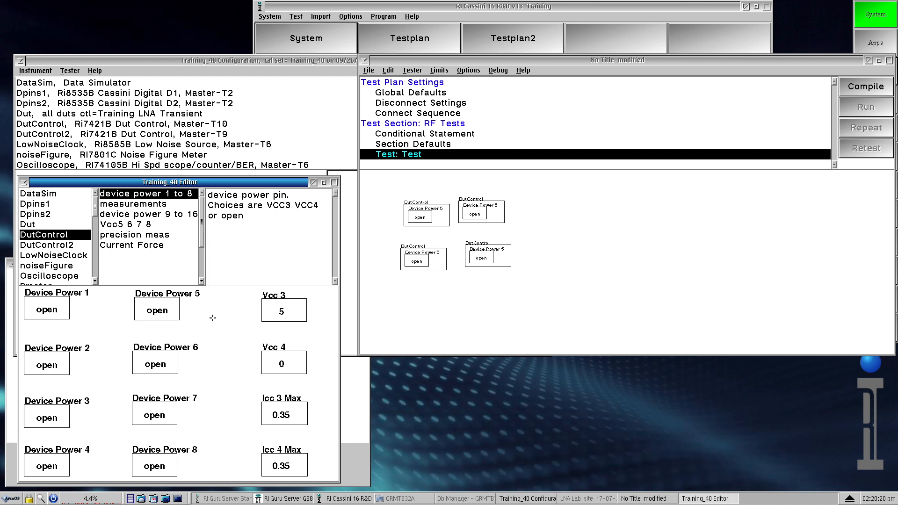
# Step: Copy the second Device Power 5 button in the Test page's upper row and paste the copy to its right
pyautogui.click(584, 227)
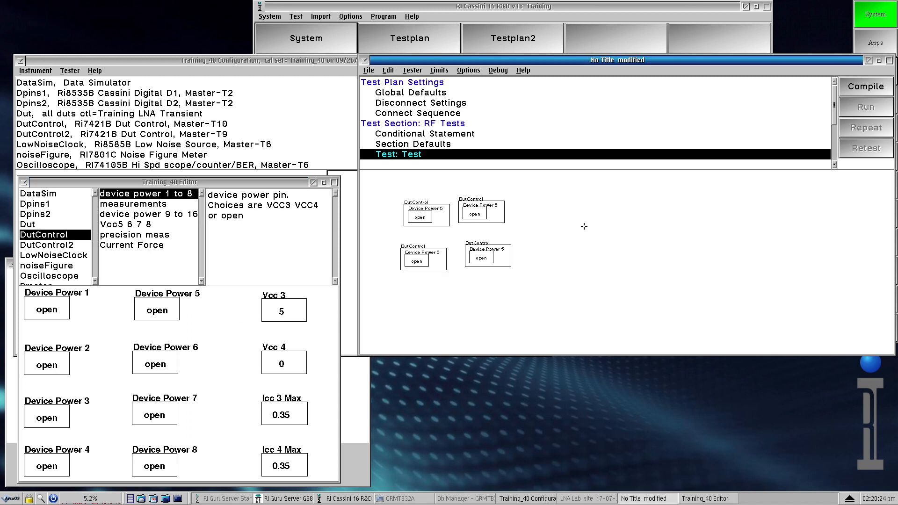
pyautogui.click(491, 211)
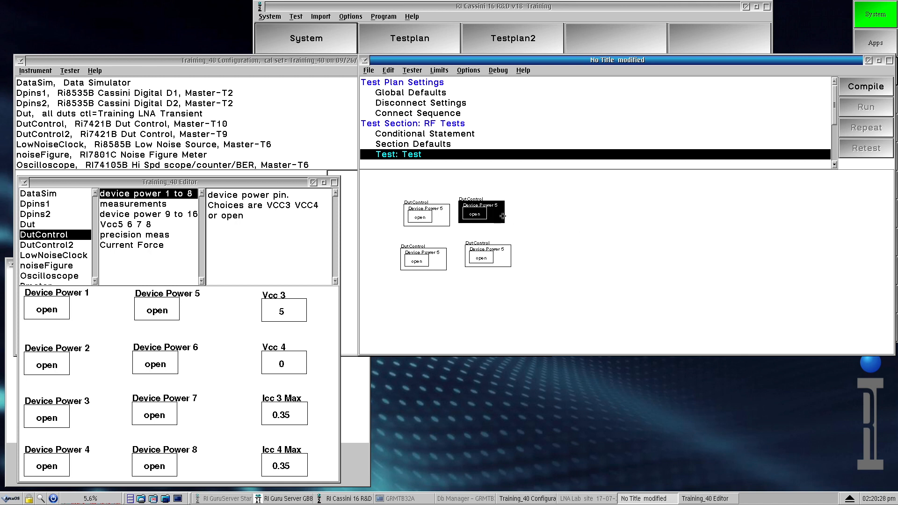
pyautogui.click(550, 212)
pyautogui.moveTo(563, 213); pyautogui.dragTo(553, 212)
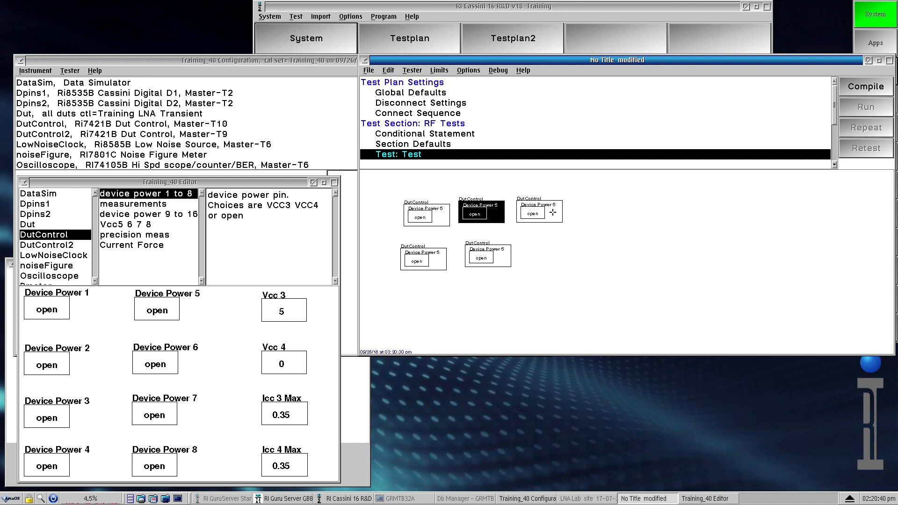
# Step: Paste the copied Device Power 5 button into Global Defaults and return to the Test page under RF Tests
pyautogui.click(452, 93)
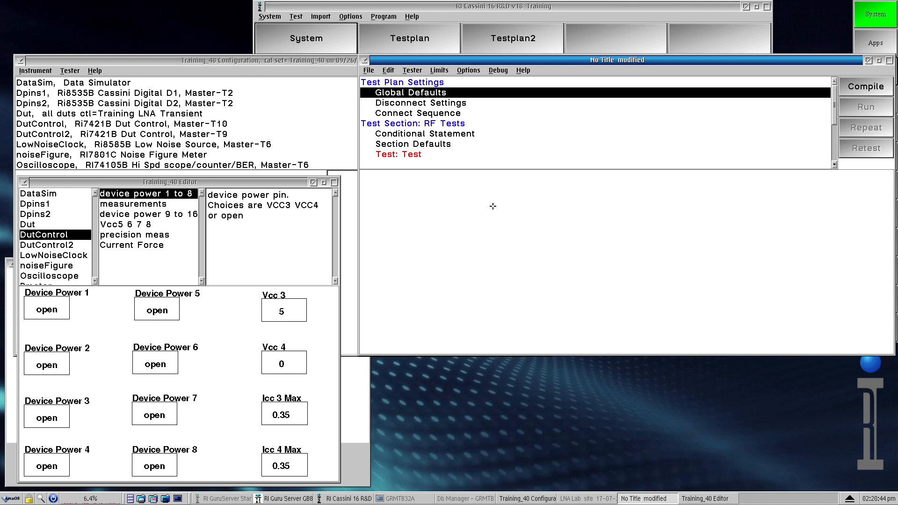
pyautogui.click(431, 215)
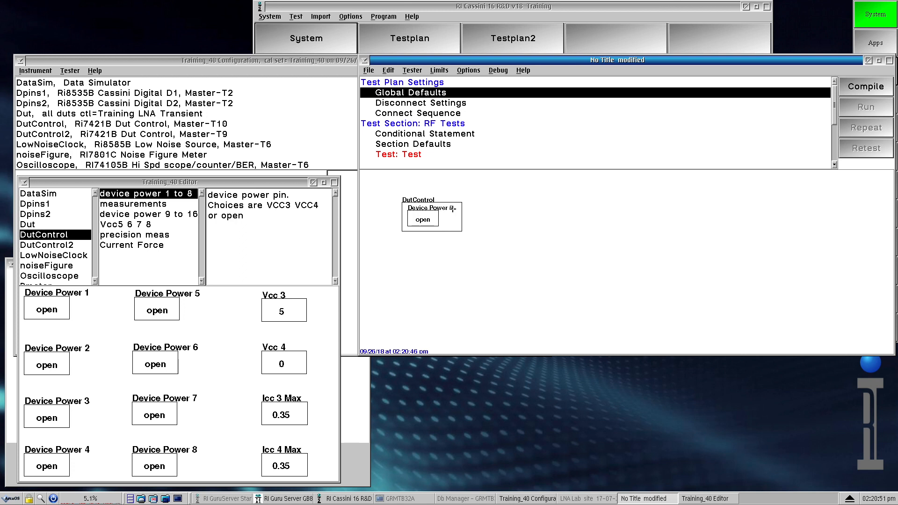
pyautogui.click(438, 151)
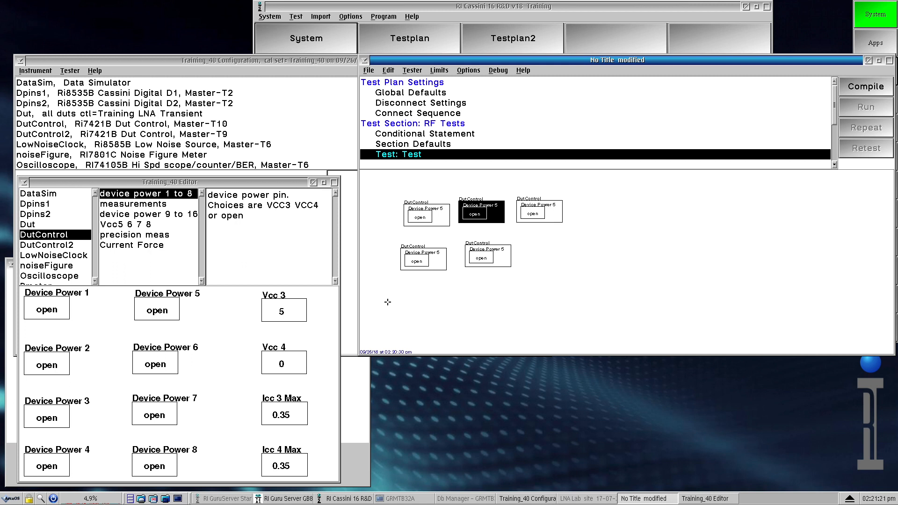
# Step: Move the first Device Power 5 button of each row on the Test page to the right end of its row
pyautogui.rightClick(436, 261)
pyautogui.moveTo(436, 261); pyautogui.dragTo(556, 256)
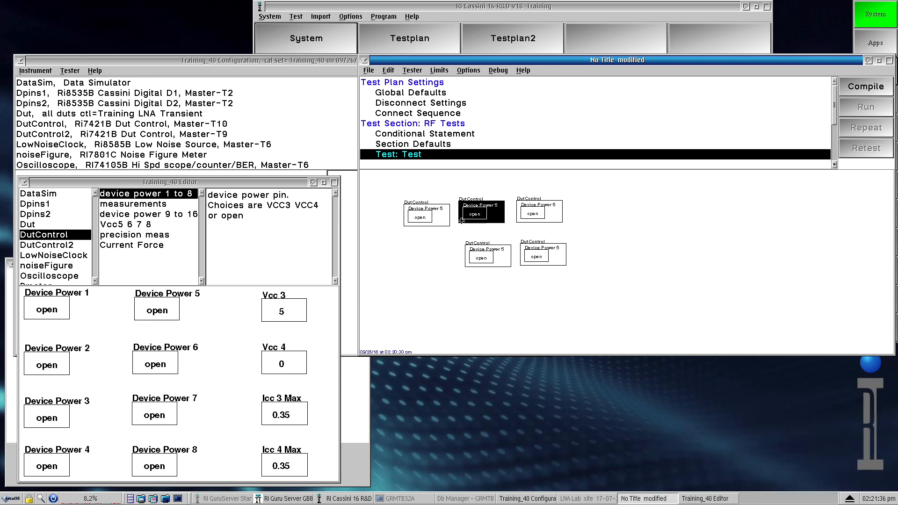
pyautogui.moveTo(555, 224); pyautogui.dragTo(613, 216)
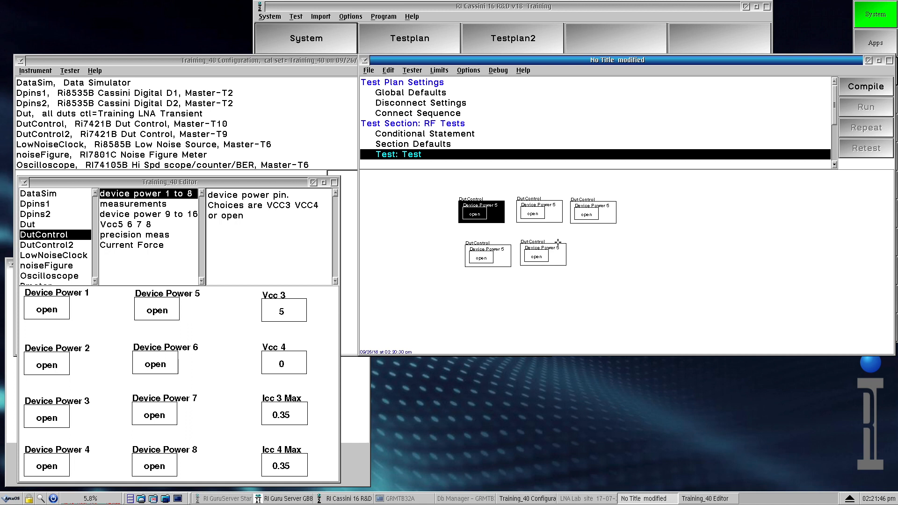
# Step: Move the last second-row button repeatedly past the Test page's lower edge to scale the button layout down
pyautogui.moveTo(559, 255); pyautogui.dragTo(554, 358)
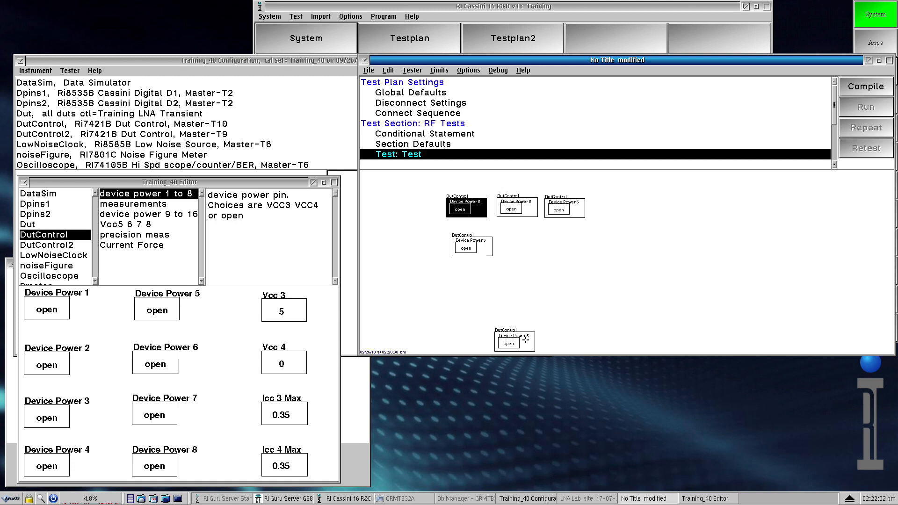
pyautogui.moveTo(526, 340); pyautogui.dragTo(525, 376)
pyautogui.moveTo(501, 342); pyautogui.dragTo(506, 375)
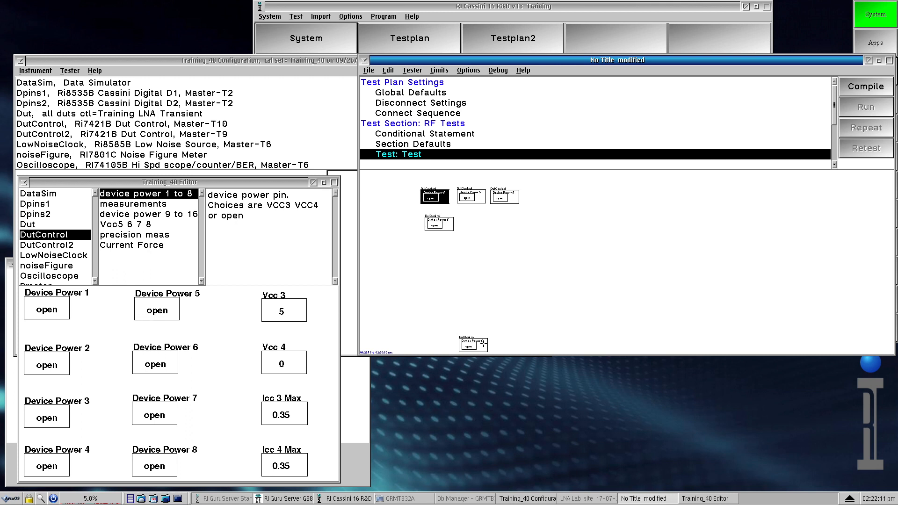
# Step: Move the lowest Device Power 5 button back up beside the other second-row button and maximize the Test page layout
pyautogui.moveTo(483, 344); pyautogui.dragTo(488, 224)
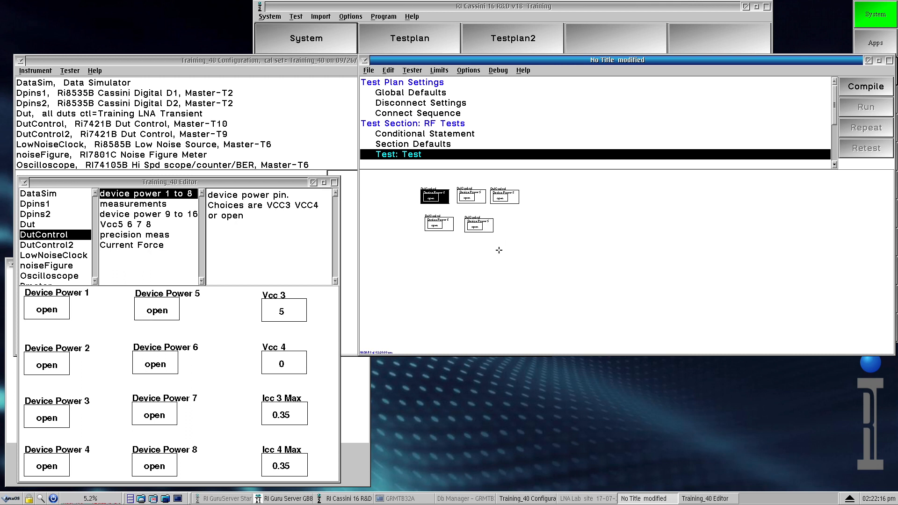
pyautogui.rightClick(541, 226)
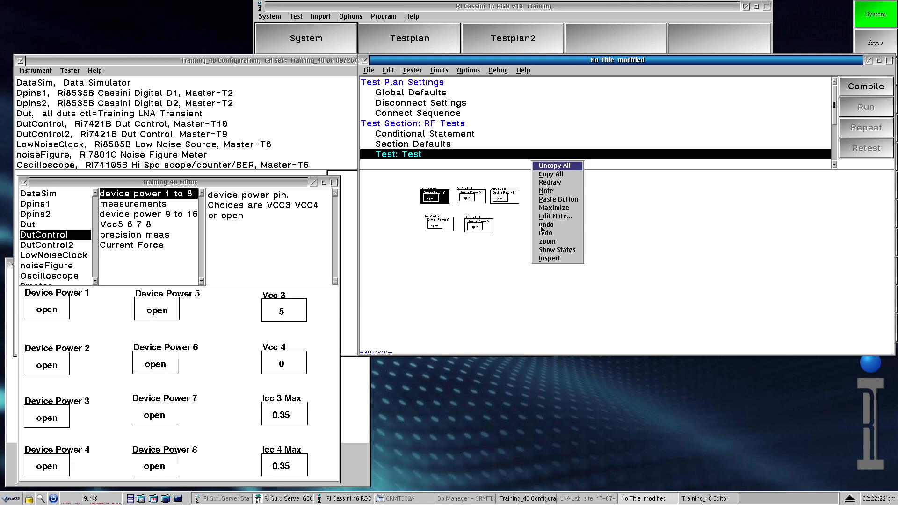
pyautogui.click(556, 209)
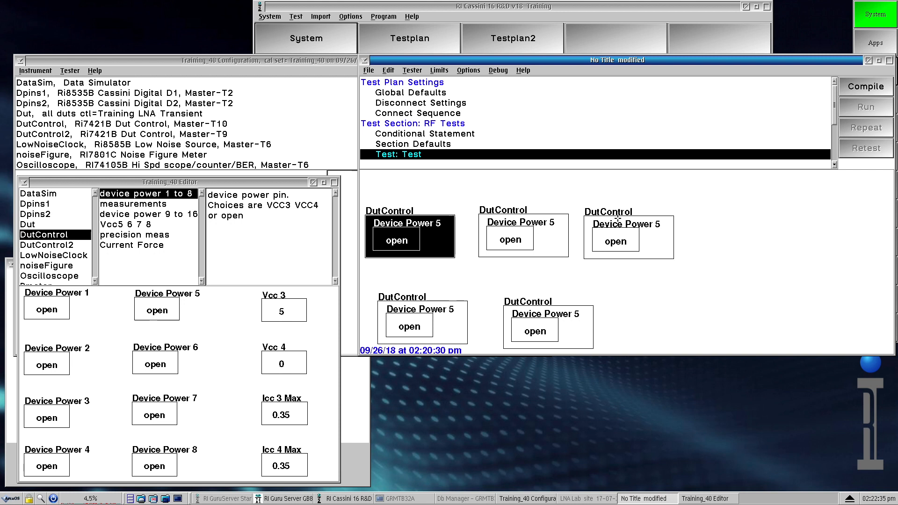
# Step: Zoom the Test page's button layout to fill the test plan window and restore the normal view
pyautogui.rightClick(732, 238)
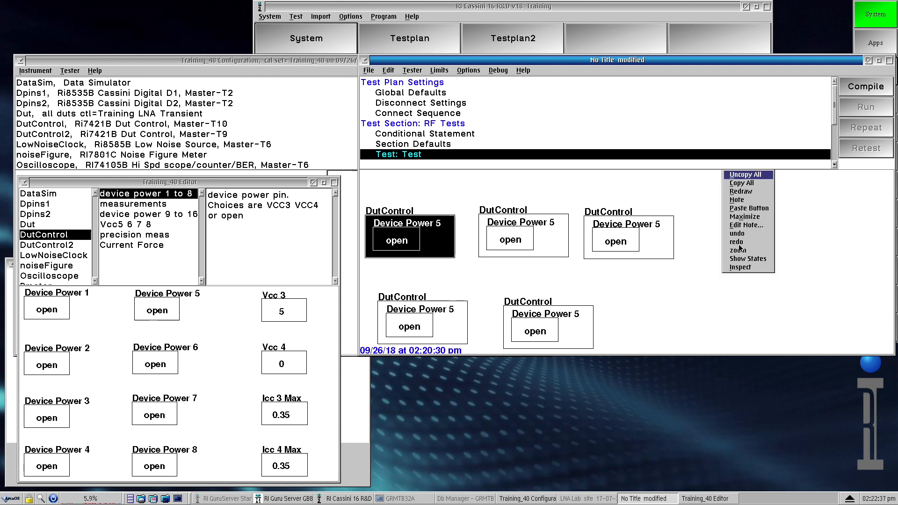
pyautogui.click(743, 249)
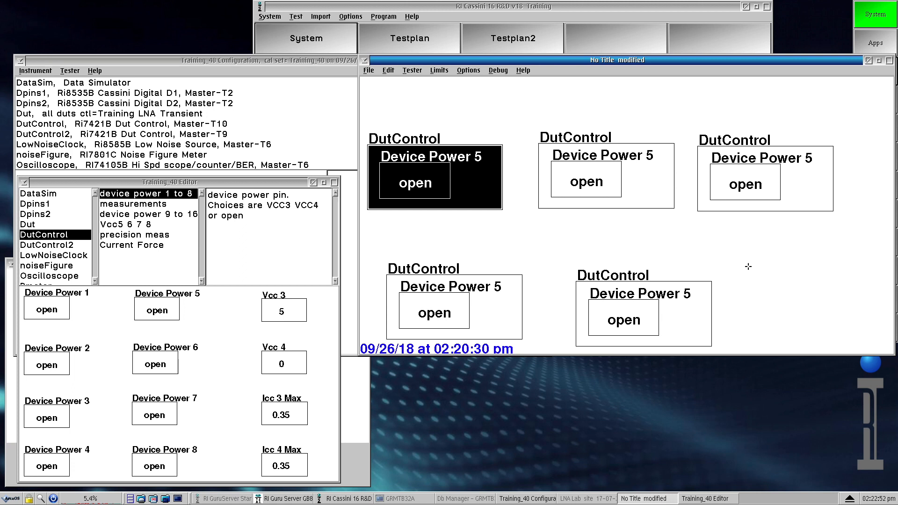
pyautogui.rightClick(749, 266)
pyautogui.click(755, 281)
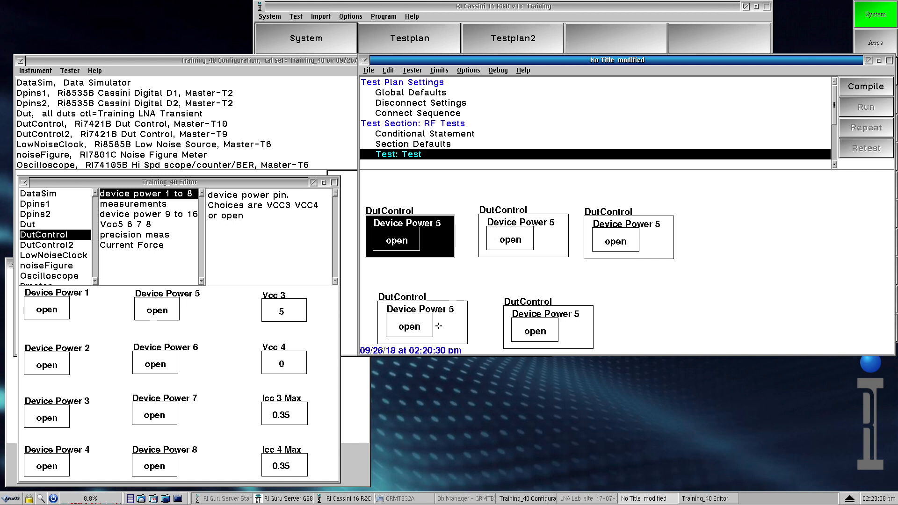
# Step: Delete the first Device Power 5 button of each row on the Test page
pyautogui.rightClick(432, 241)
pyautogui.click(451, 218)
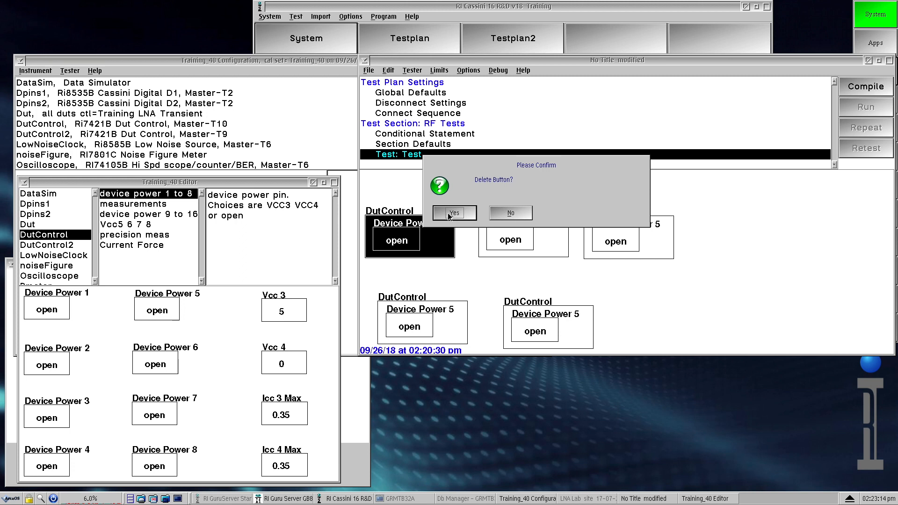
pyautogui.click(454, 213)
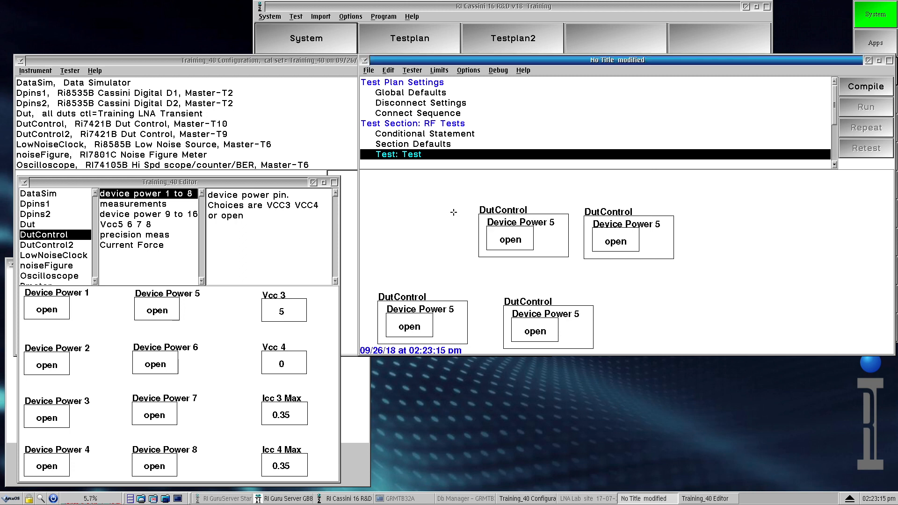
pyautogui.rightClick(453, 315)
pyautogui.click(462, 297)
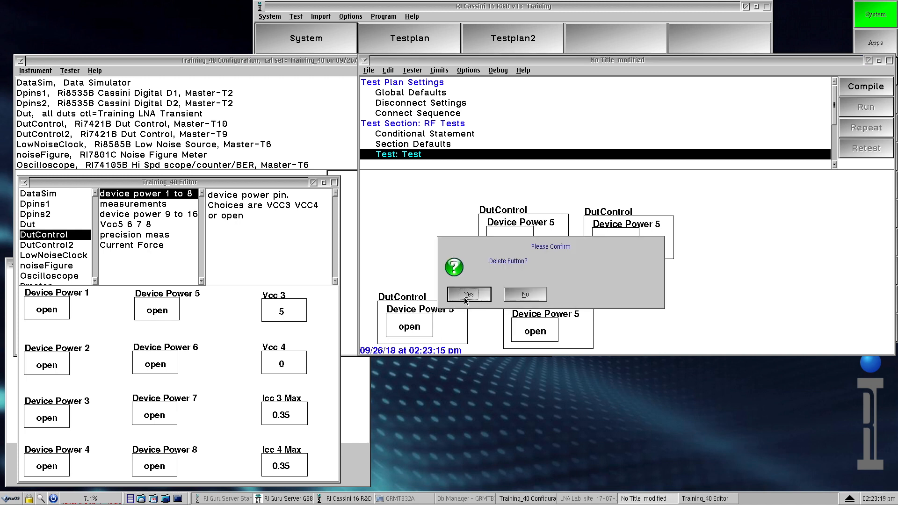
pyautogui.click(484, 298)
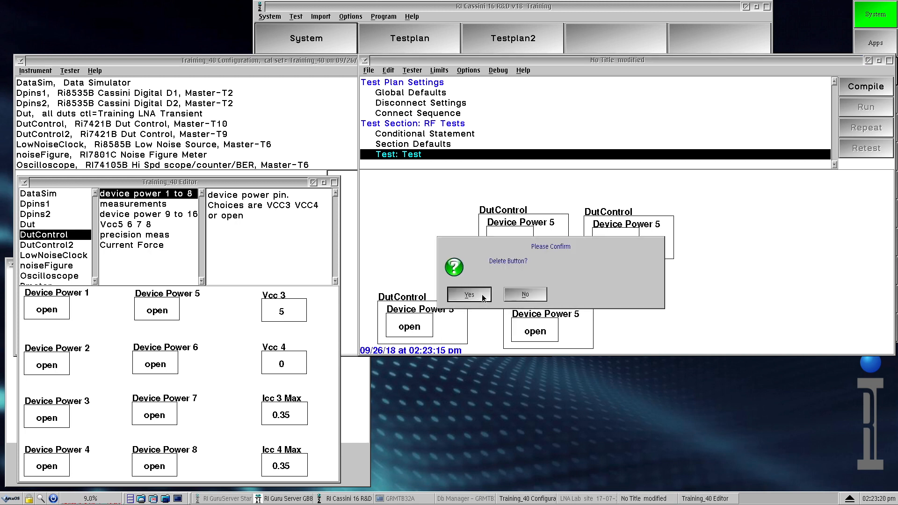
# Step: Delete the remaining second-row button and the first of the two upper-row Device Power 5 buttons, keeping only the last one
pyautogui.rightClick(545, 327)
pyautogui.click(548, 291)
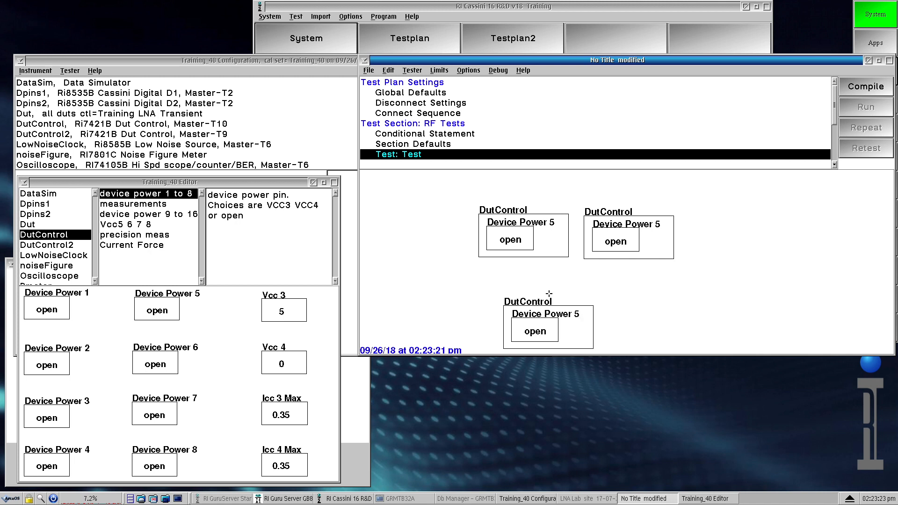
pyautogui.click(550, 290)
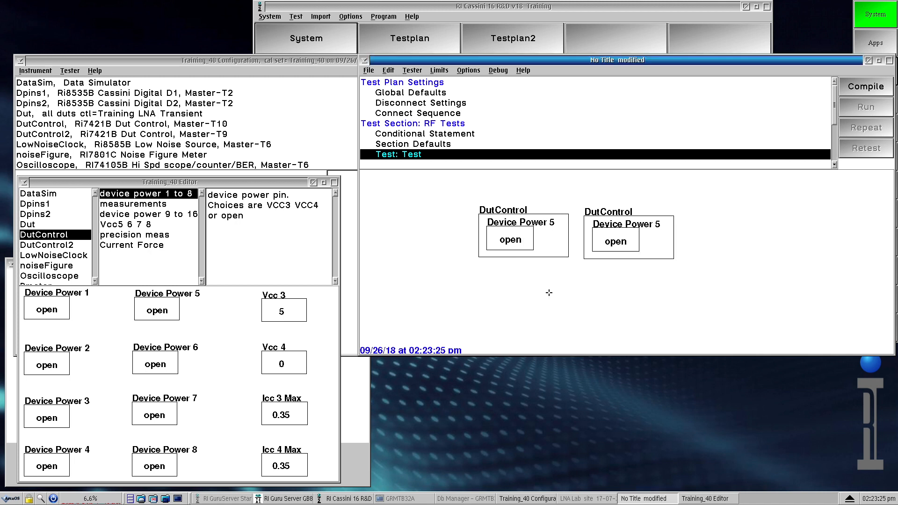
pyautogui.rightClick(541, 252)
pyautogui.click(546, 235)
pyautogui.click(547, 228)
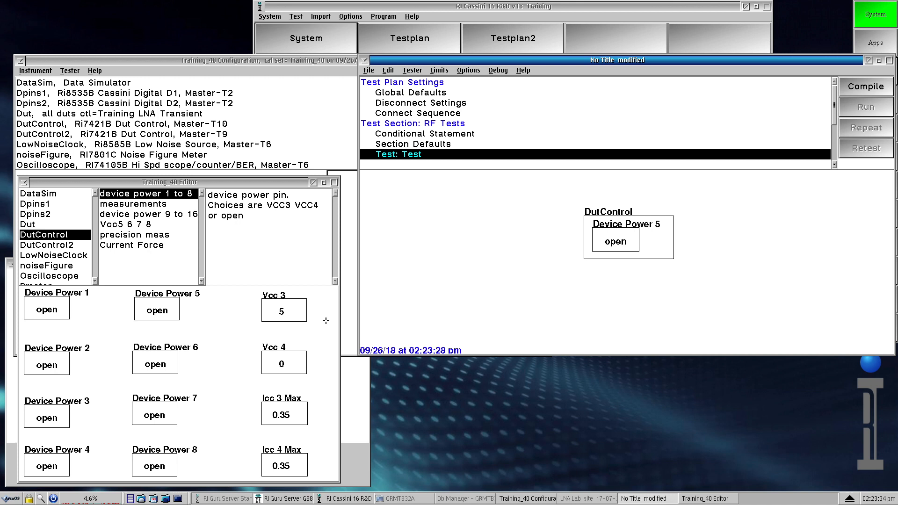
# Step: Copy DutControl's Vcc 3 button from the tester editor onto the Test page and position it just before the Device Power 5 button
pyautogui.click(288, 314)
pyautogui.click(296, 310)
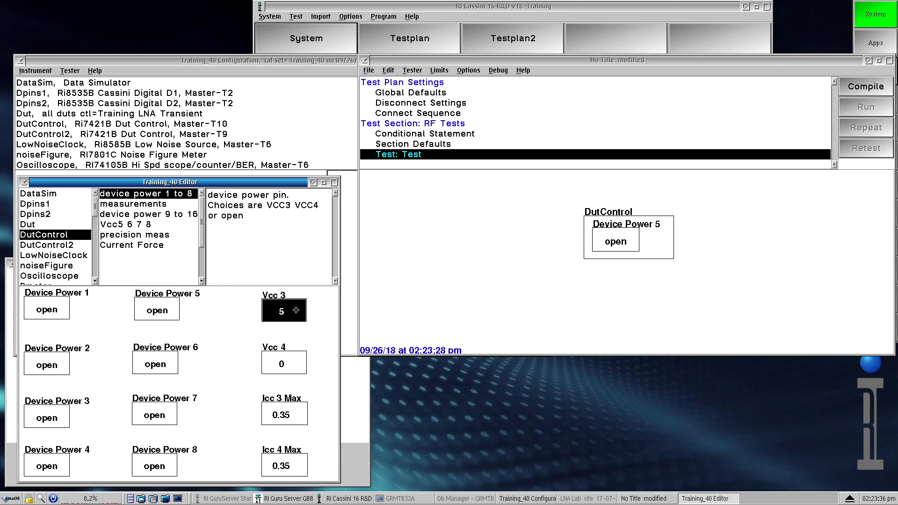
pyautogui.click(505, 228)
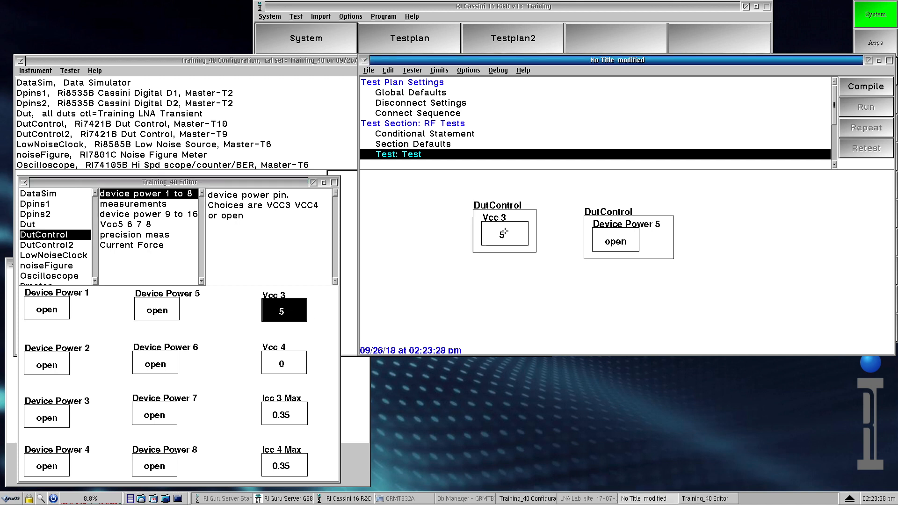
pyautogui.moveTo(519, 238); pyautogui.dragTo(530, 242)
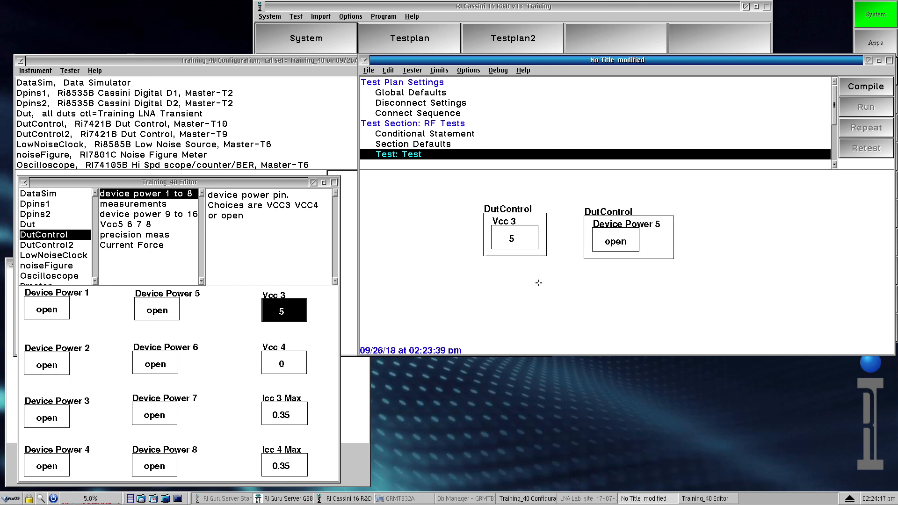
# Step: Set the Test page's Vcc 3 button to 12 and its Device Power 5 button to Vcc 3
pyautogui.click(528, 239)
pyautogui.moveTo(530, 310); pyautogui.dragTo(557, 273)
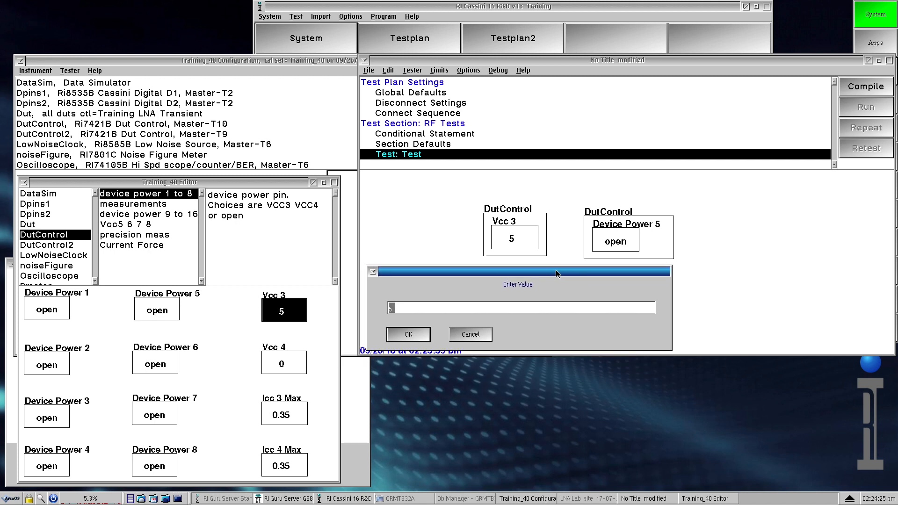
pyautogui.write('12')
pyautogui.click(408, 334)
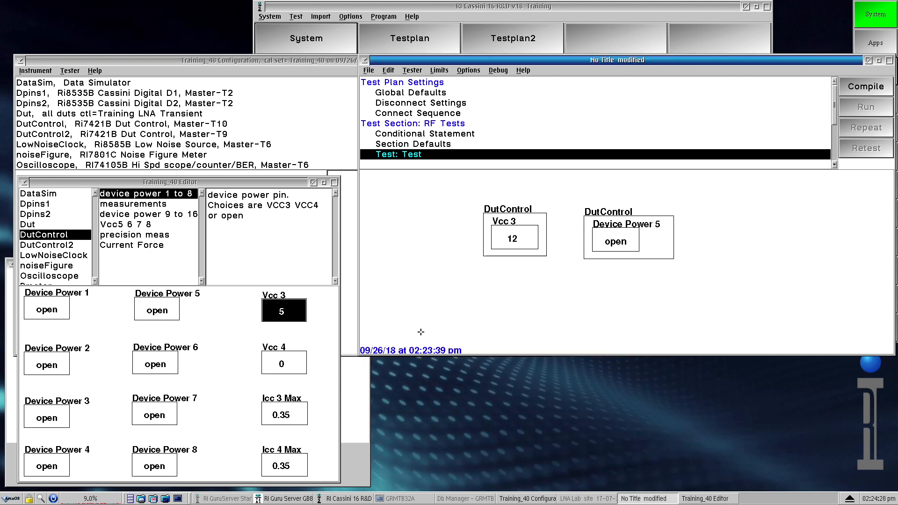
pyautogui.click(628, 239)
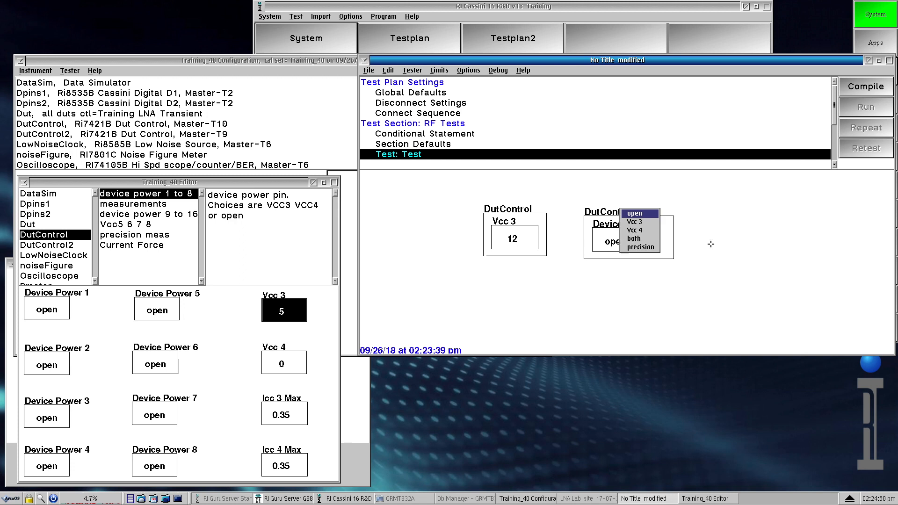
pyautogui.click(645, 221)
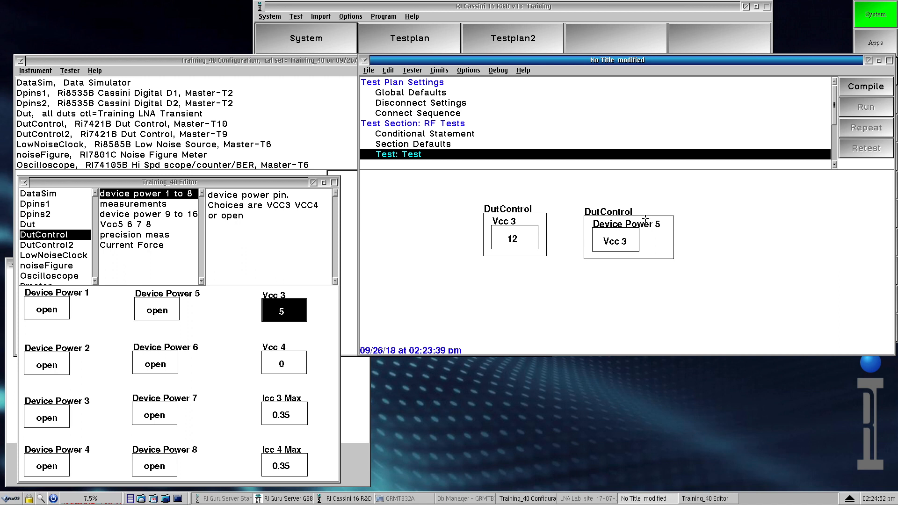